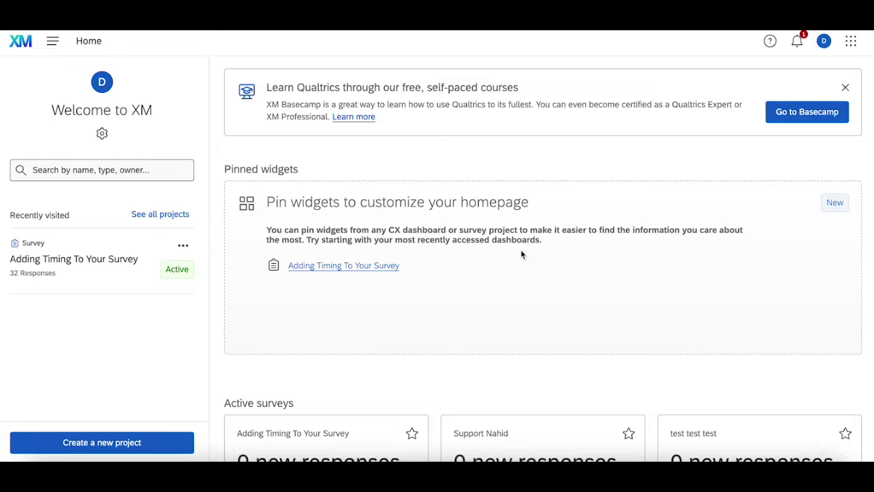
- Open the Adding Timing To Your Survey project and browse the question types without adding one
click(116, 267)
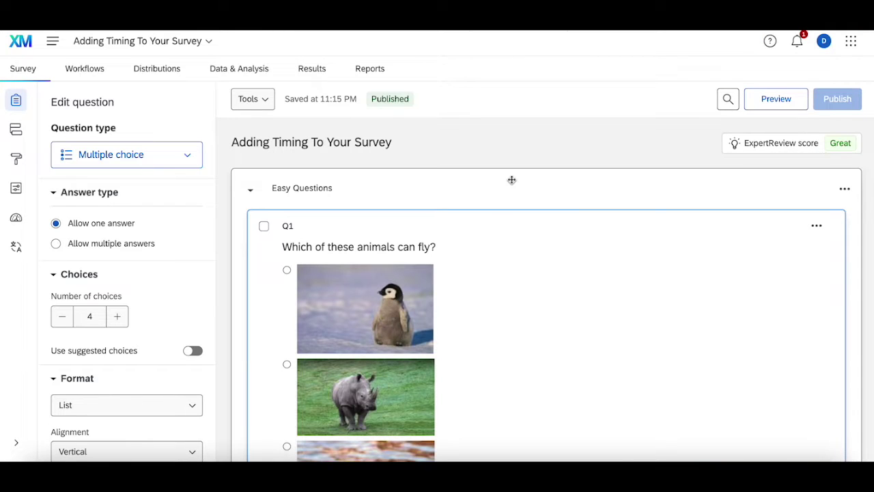
scroll(512, 180, down, 8)
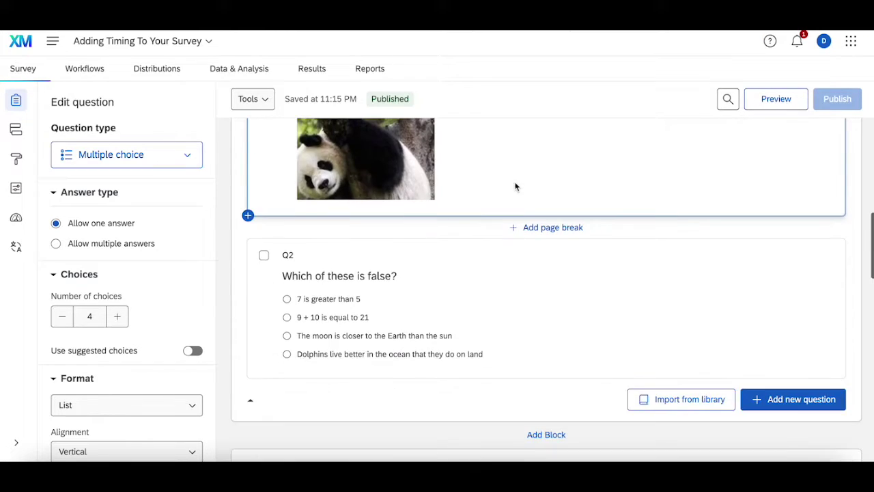
click(128, 165)
scroll(143, 298, down, 3)
scroll(143, 299, down, 1)
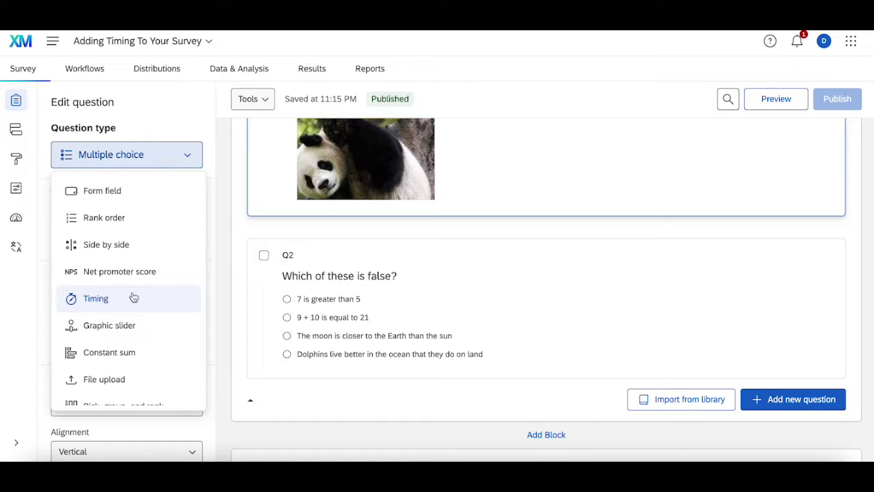
click(457, 363)
scroll(523, 248, up, 5)
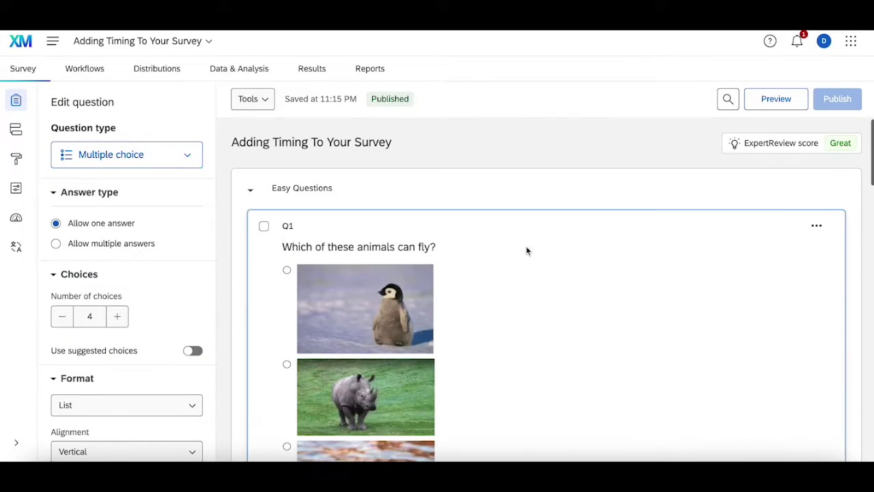
scroll(503, 410, down, 7)
- Add a Timing question (Q7) to the Easy Questions block and drag it above Q1
click(806, 389)
scroll(766, 322, down, 4)
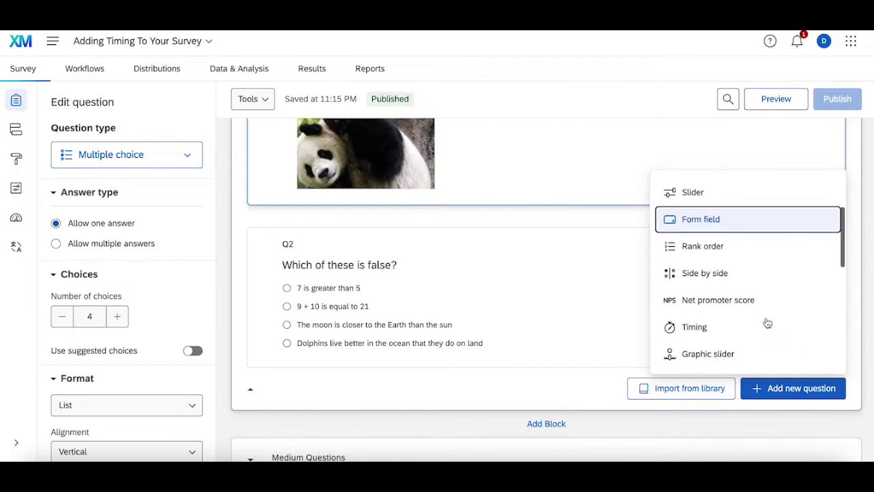
click(730, 297)
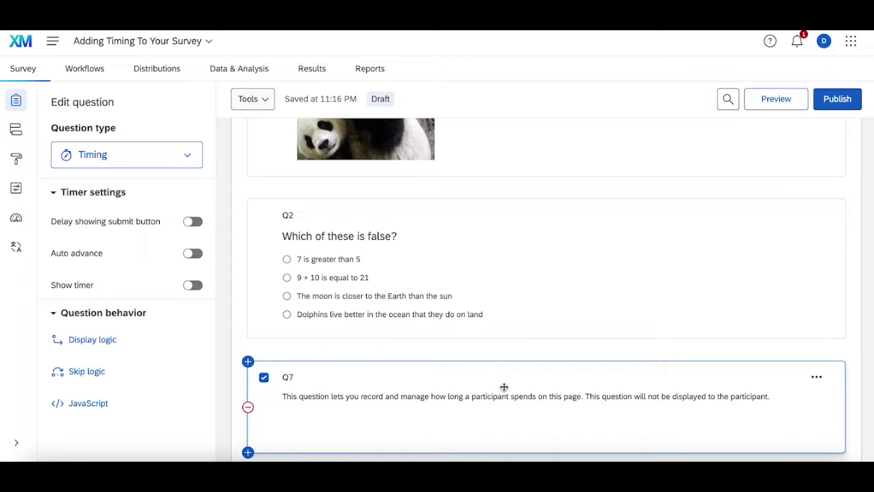
drag(504, 387, 487, 146)
drag(441, 426, 439, 204)
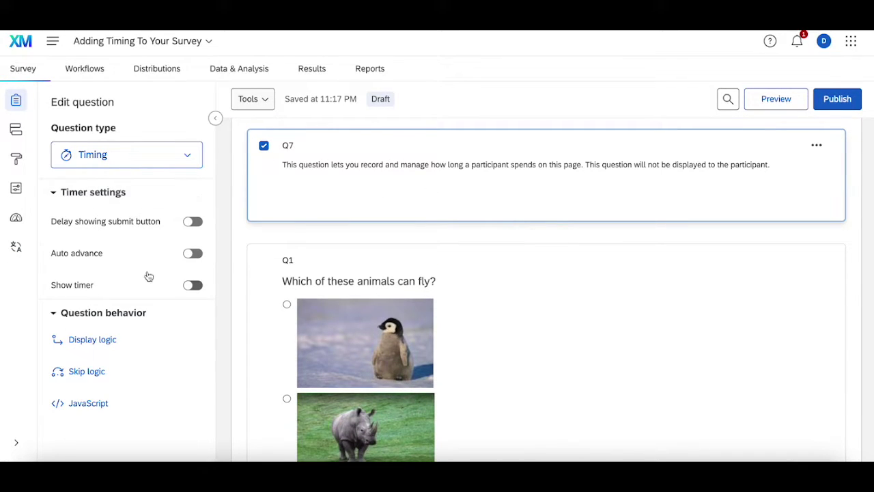
- Turn on Auto advance and Show timer for Q7, leaving Delay showing submit button off
click(193, 221)
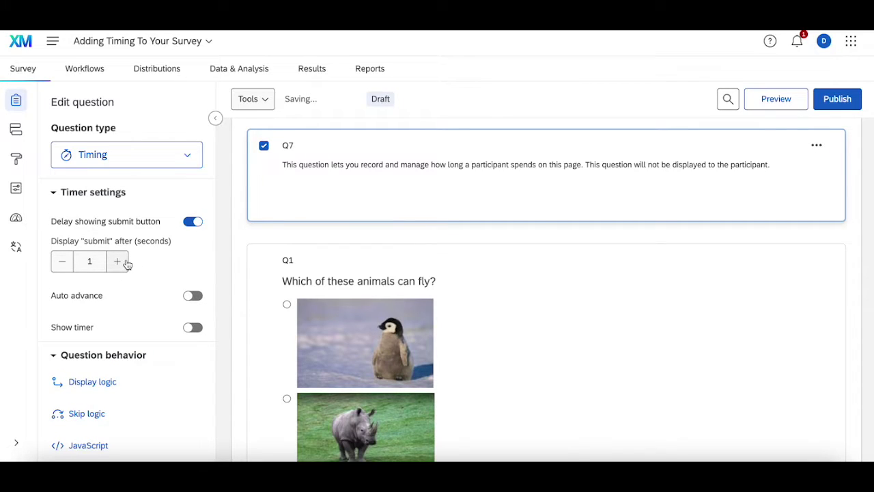
click(193, 295)
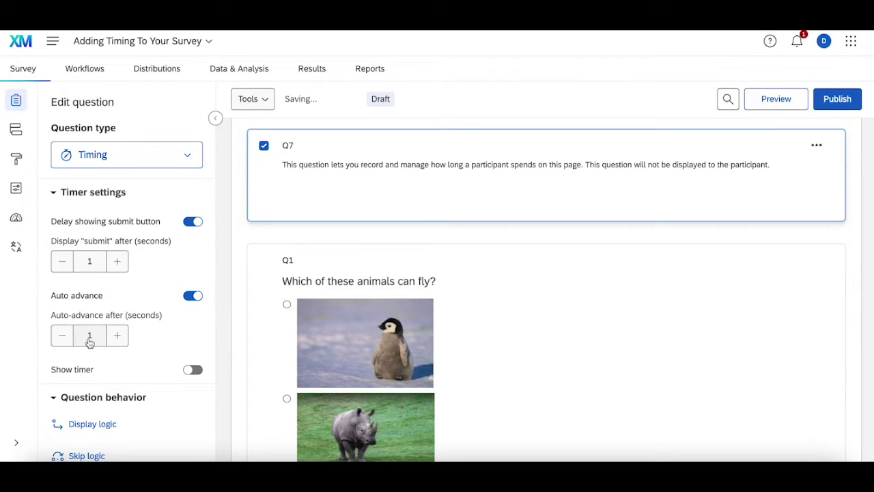
click(193, 369)
scroll(204, 347, down, 3)
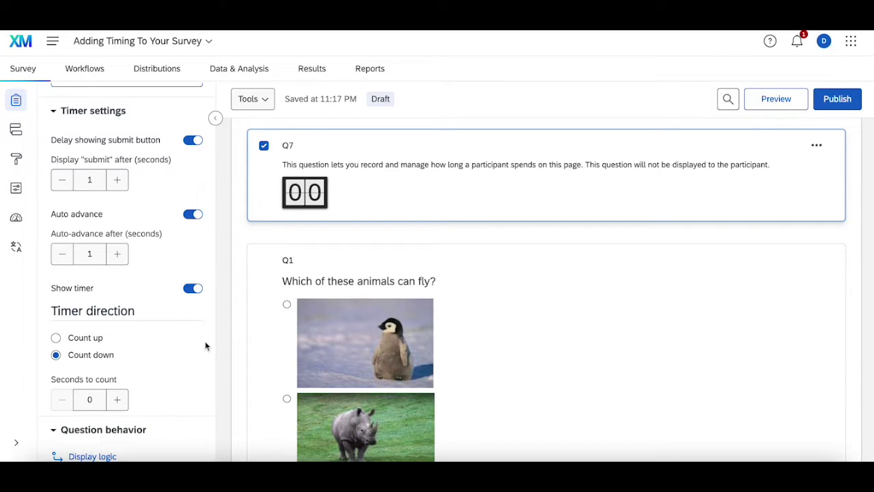
scroll(205, 341, down, 1)
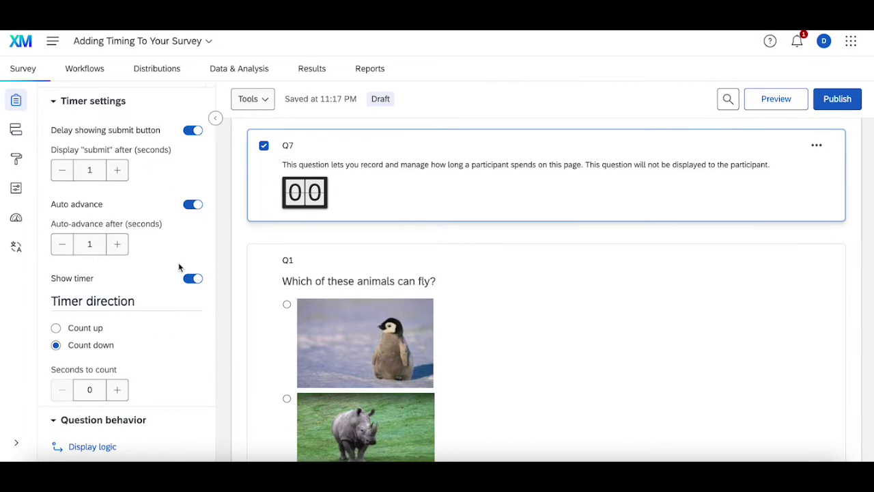
mouse_move(357, 147)
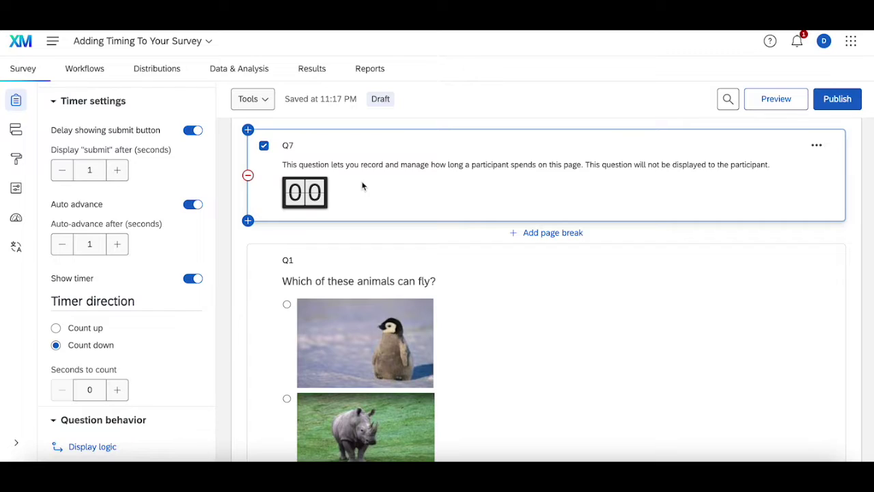
click(191, 131)
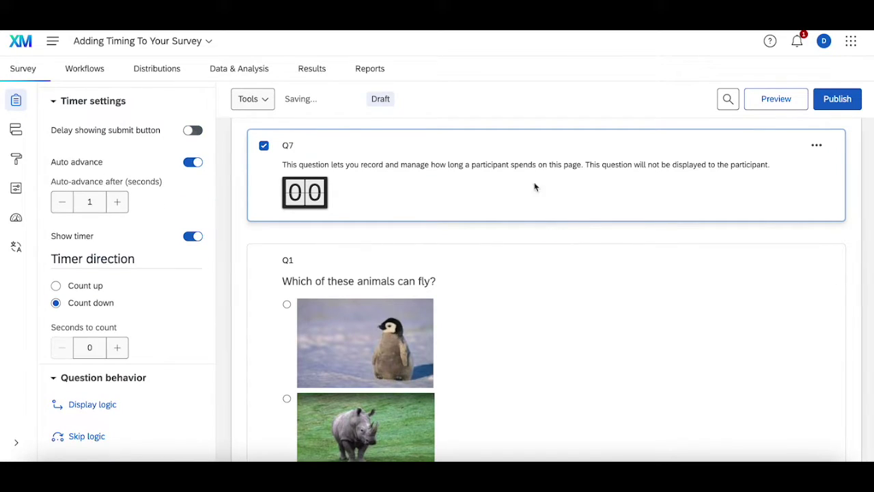
- Set Auto-advance after to 10 seconds and the countdown's Seconds to count to 10
double_click(93, 202)
text(20)
key(BackSpace)
text(0)
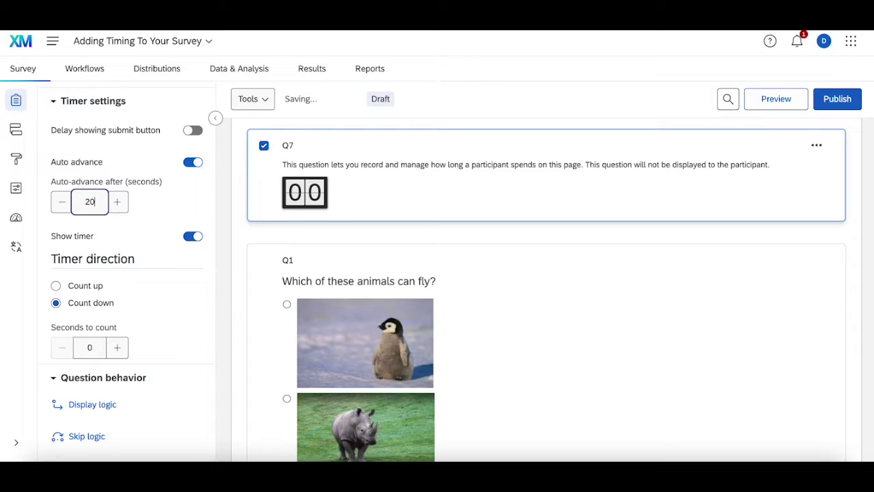
double_click(94, 348)
text(15)
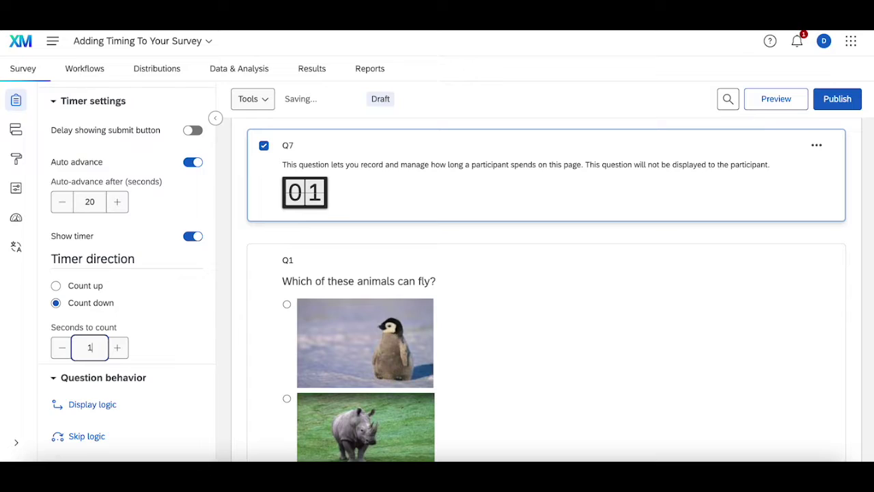
double_click(94, 202)
text(10)
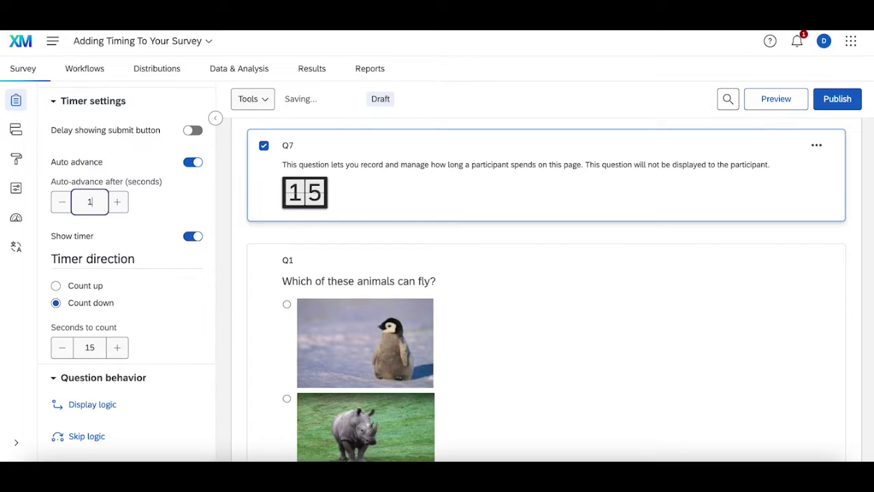
click(86, 349)
double_click(85, 351)
text(10)
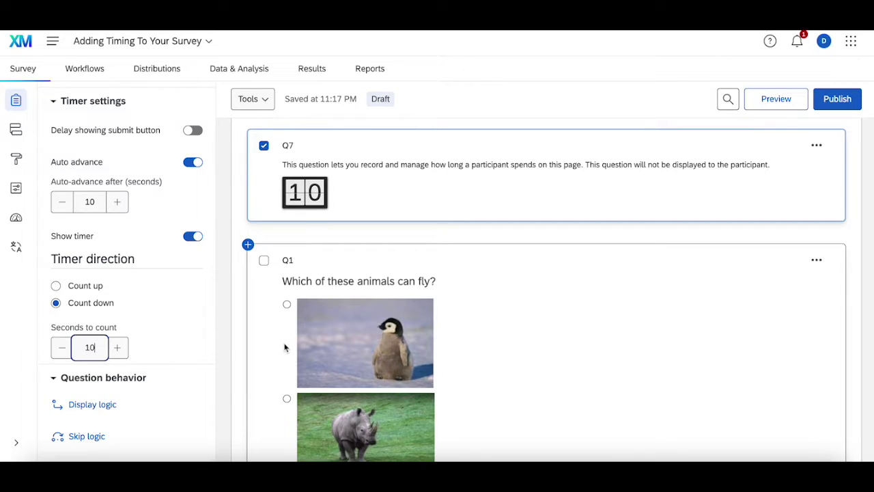
click(229, 333)
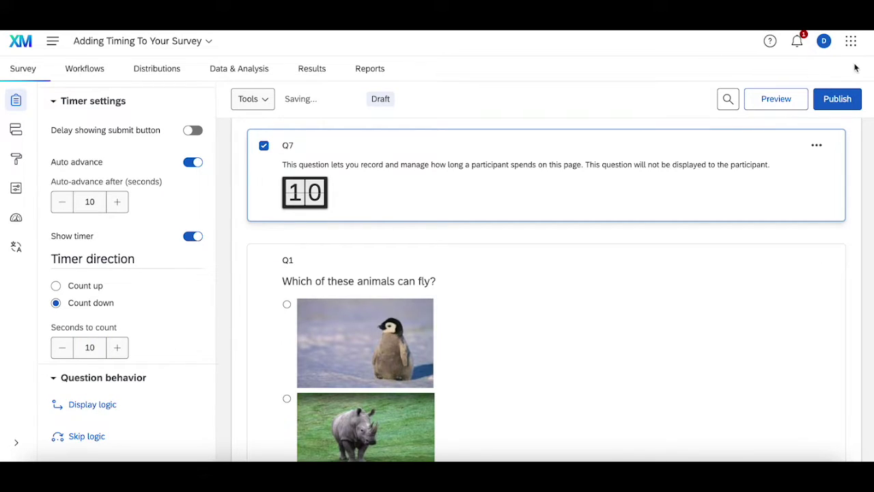
- Publish the survey, confirming in the dialog, and open a preview
click(837, 99)
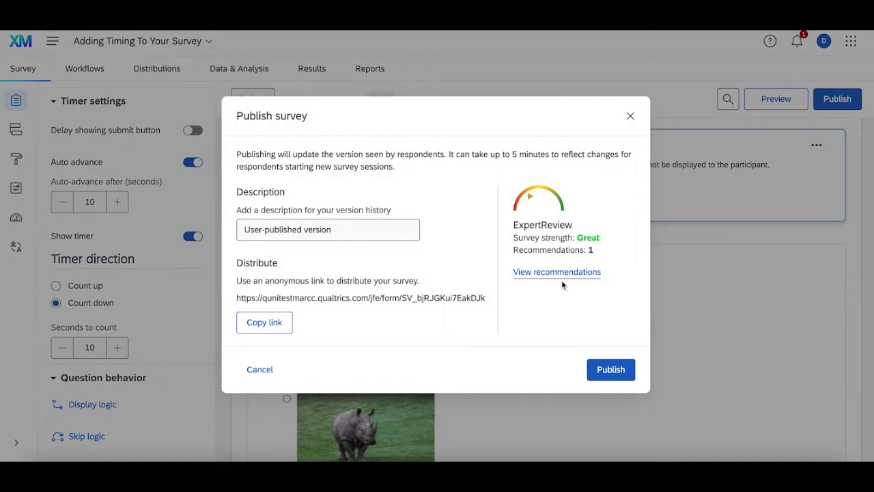
click(611, 368)
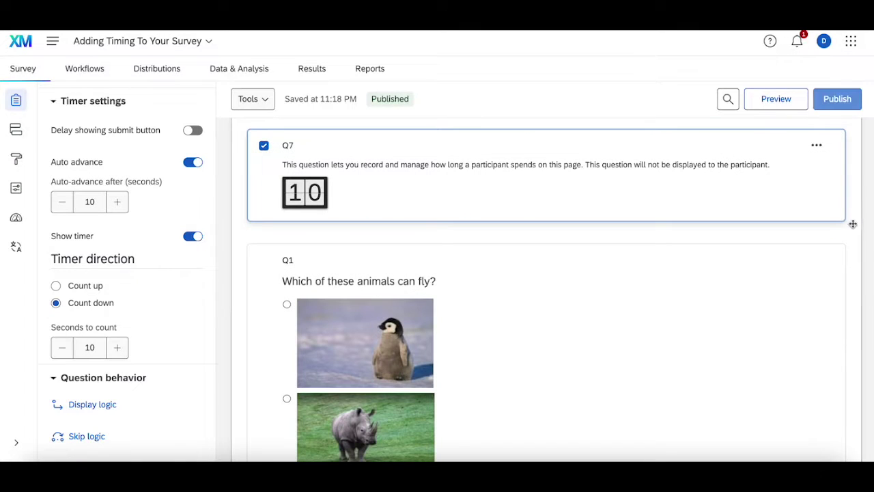
click(777, 99)
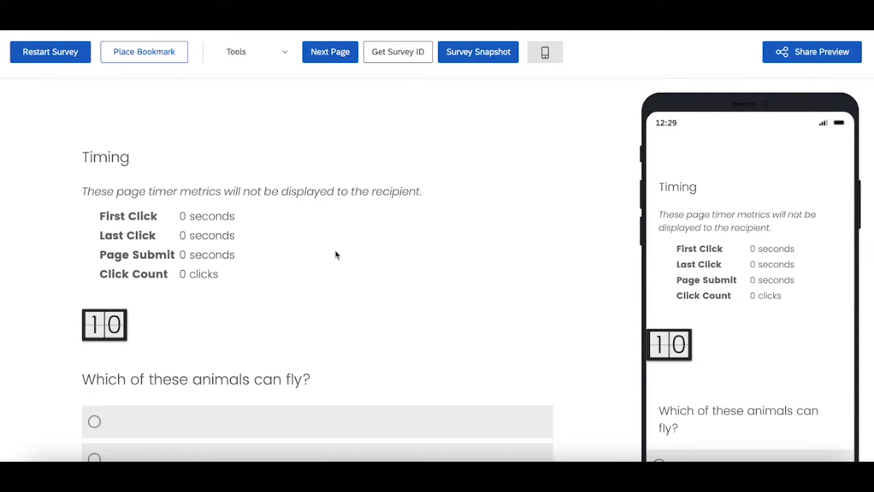
- Click around the timed preview page and choose the rhino answer while the timer runs
scroll(246, 281, down, 1)
click(257, 278)
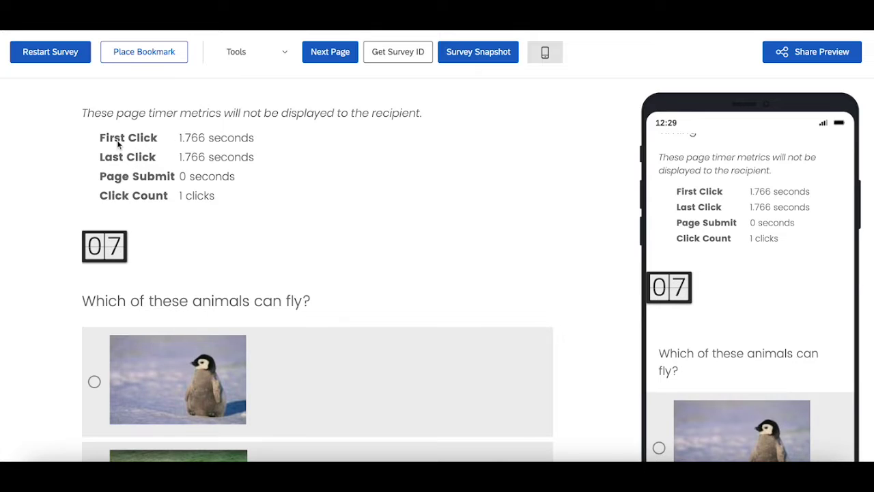
click(373, 318)
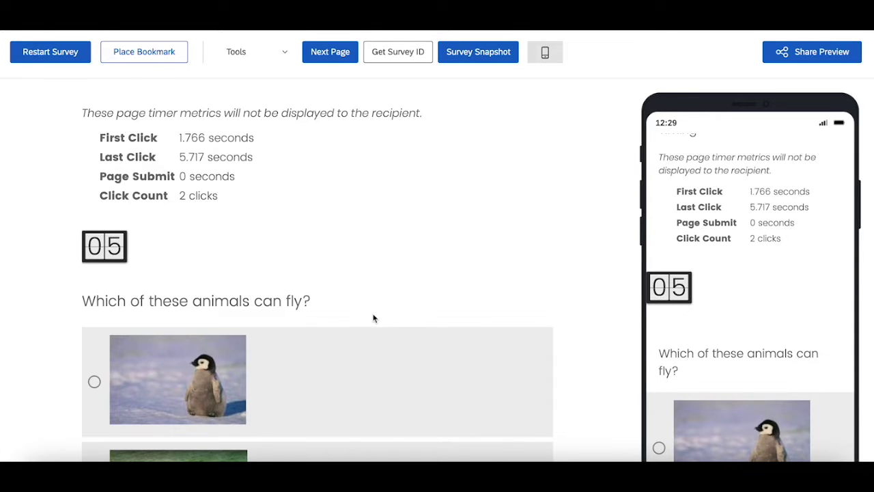
click(43, 304)
scroll(43, 304, down, 3)
click(225, 267)
scroll(380, 205, up, 4)
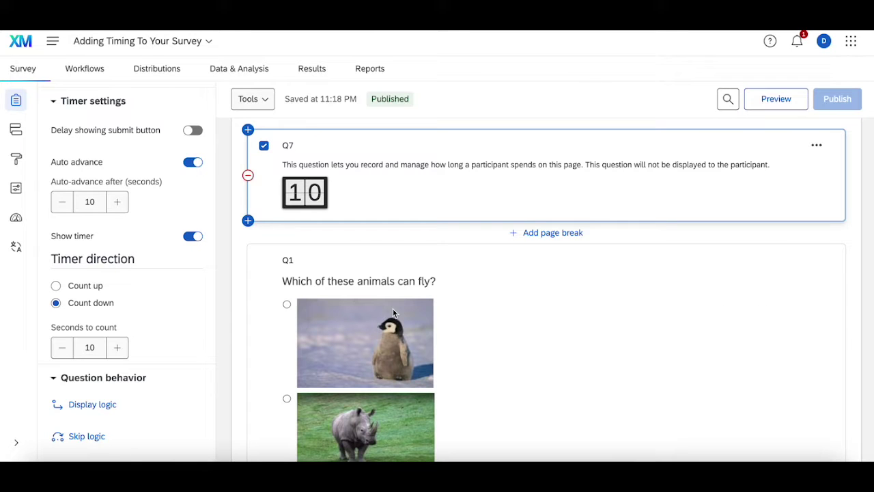
- Add a Timing question (Q8) below Q4 in the Medium Questions block
scroll(424, 286, down, 8)
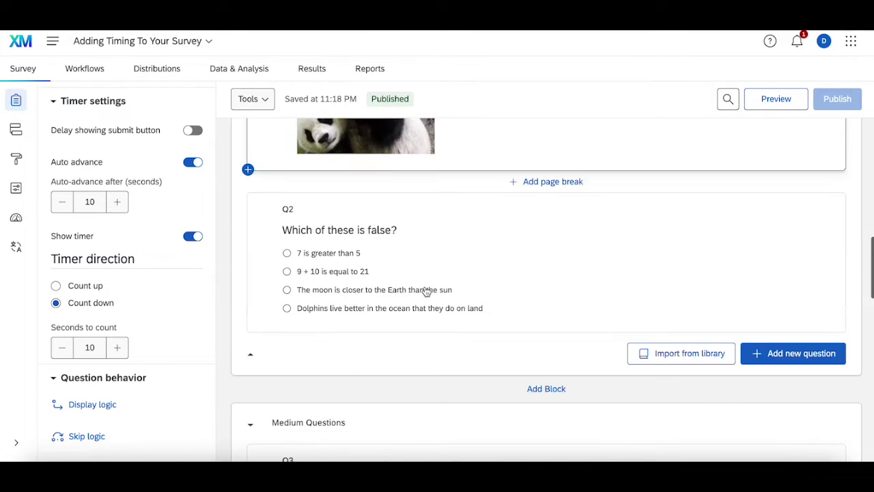
scroll(426, 289, down, 3)
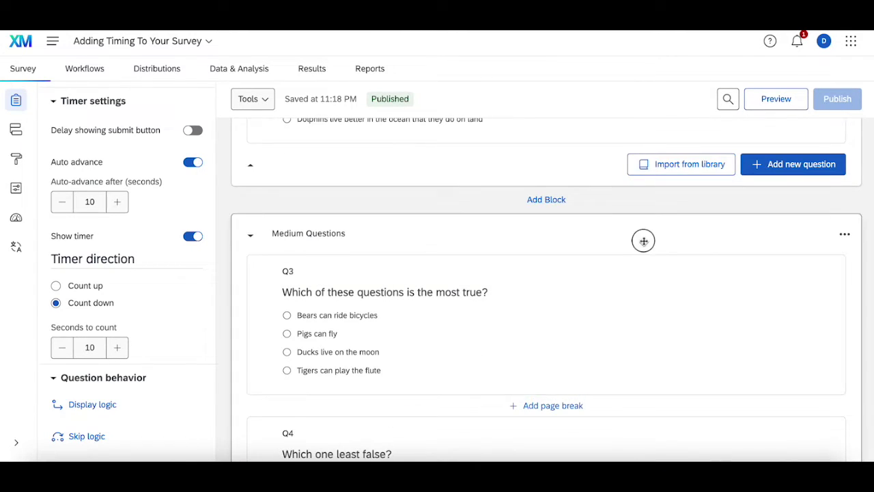
click(639, 237)
scroll(827, 265, down, 3)
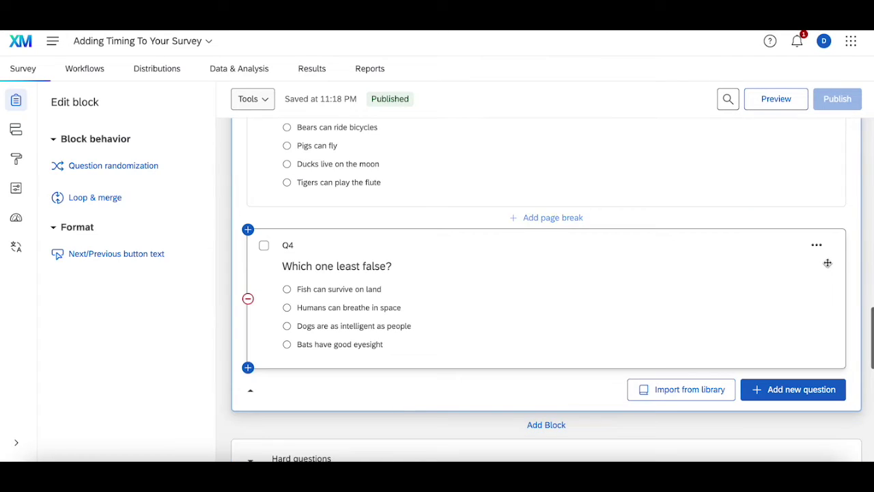
click(810, 301)
click(814, 389)
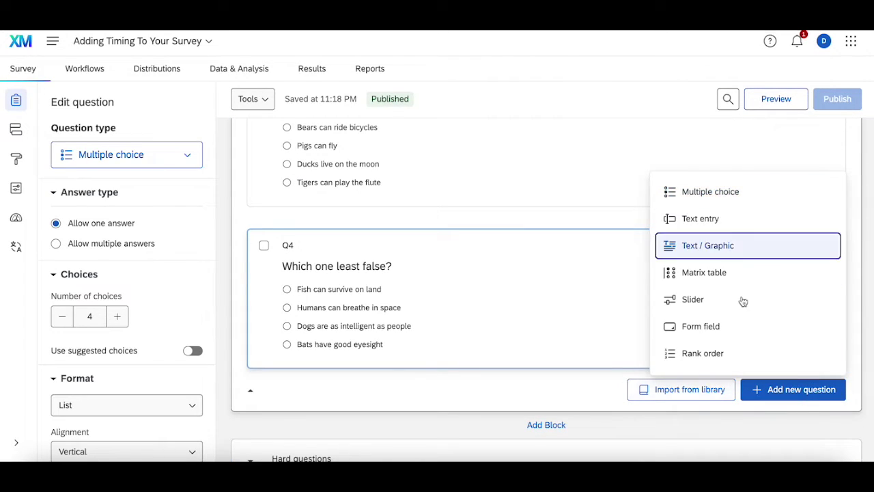
scroll(743, 313, down, 3)
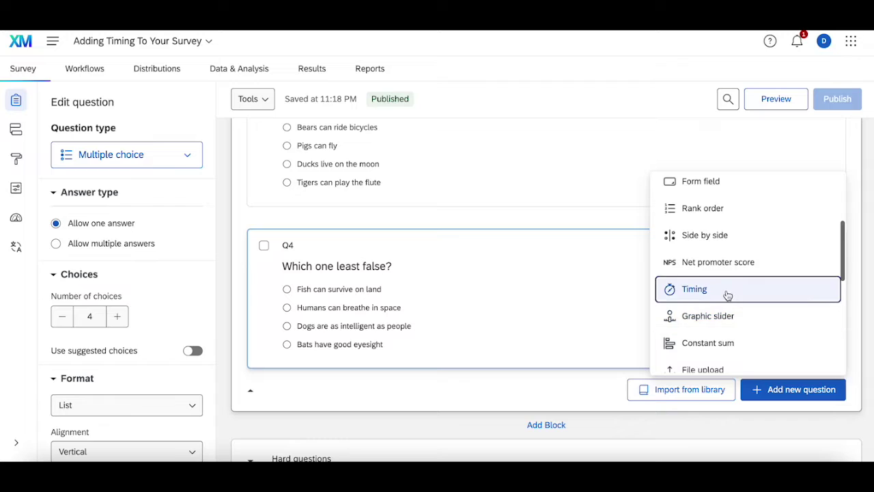
click(726, 294)
- Make Q8 delay showing the submit button by 5 seconds
click(193, 221)
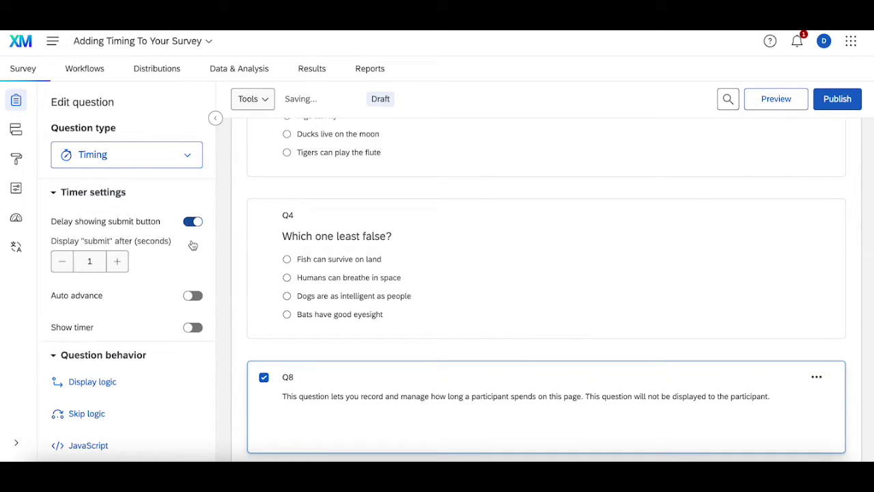
click(112, 265)
click(115, 266)
click(117, 266)
click(119, 266)
click(229, 347)
- Drag Q8 above Q3 at the top of Medium Questions and start a fresh preview
scroll(229, 347, up, 1)
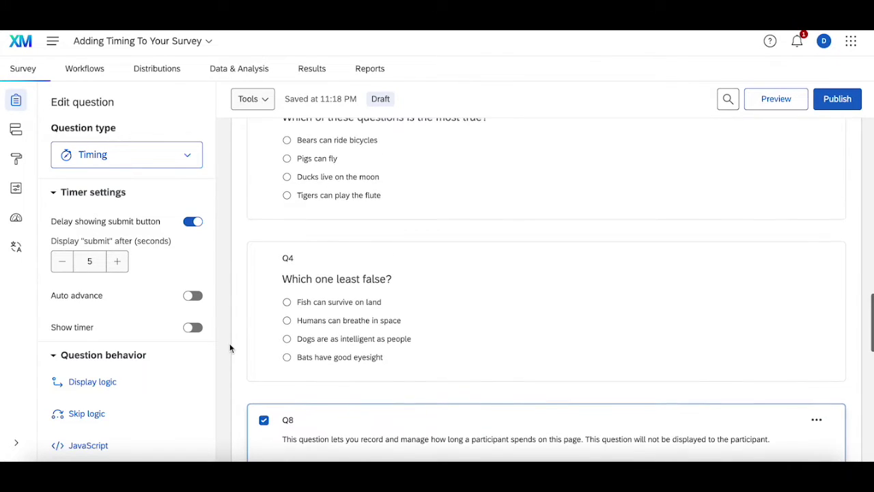
scroll(289, 416, down, 1)
click(363, 376)
drag(363, 376, 351, 160)
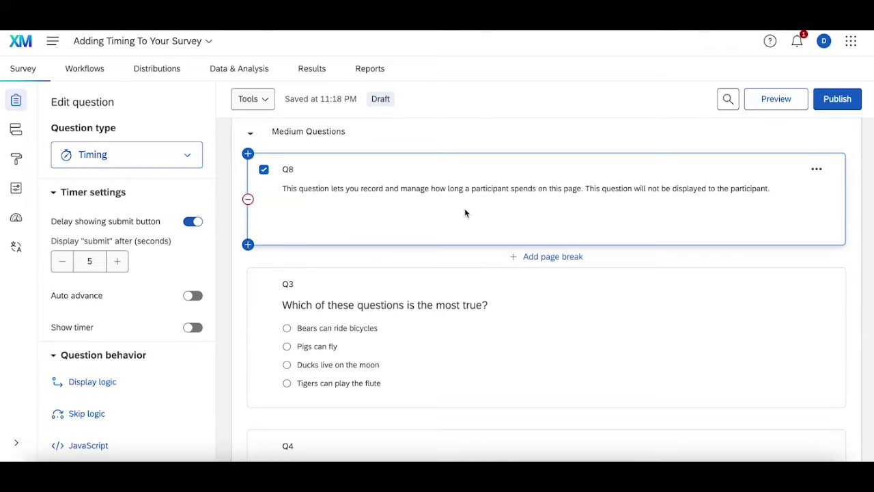
scroll(683, 178, up, 1)
click(801, 102)
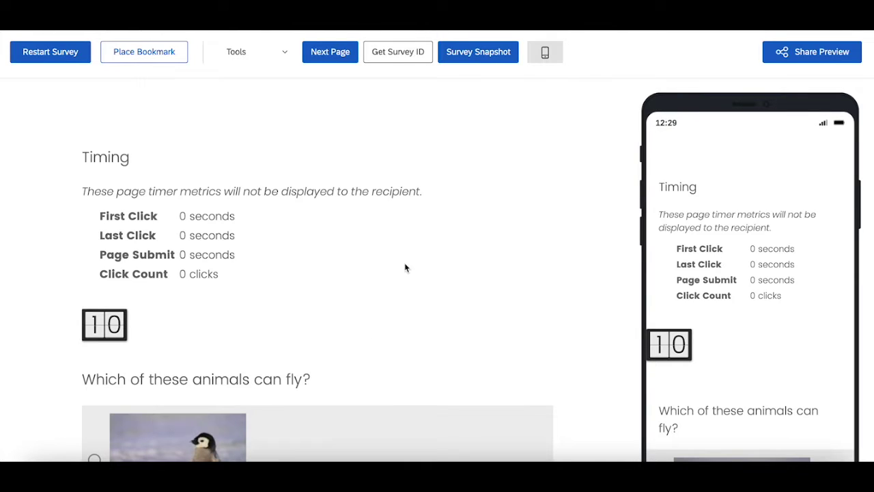
scroll(178, 351, down, 1)
scroll(178, 351, down, 1)
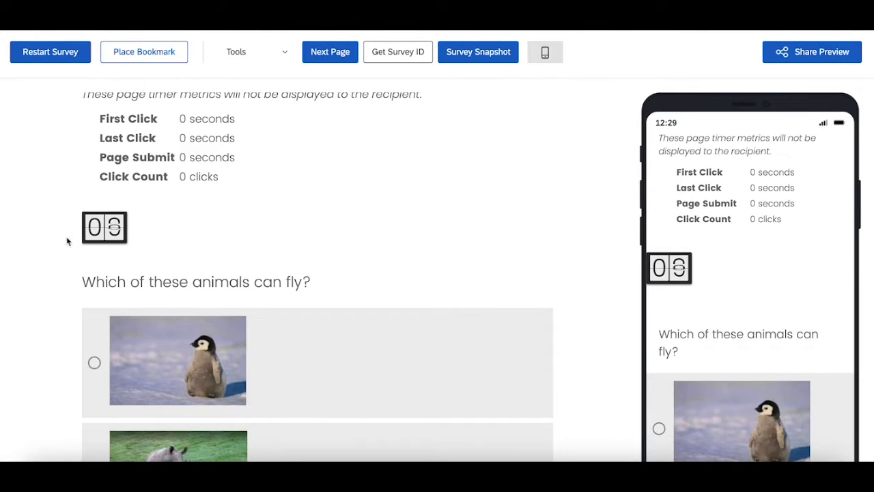
click(409, 161)
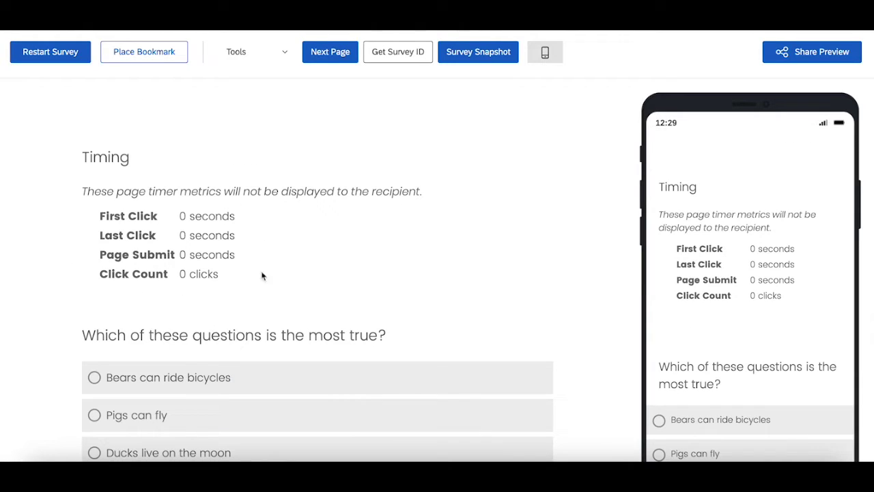
click(302, 282)
click(40, 315)
click(422, 302)
scroll(187, 272, down, 5)
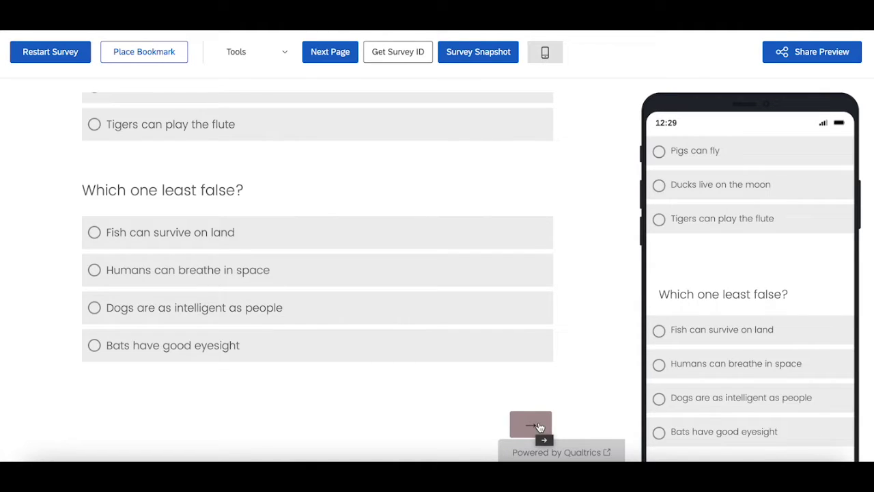
click(539, 423)
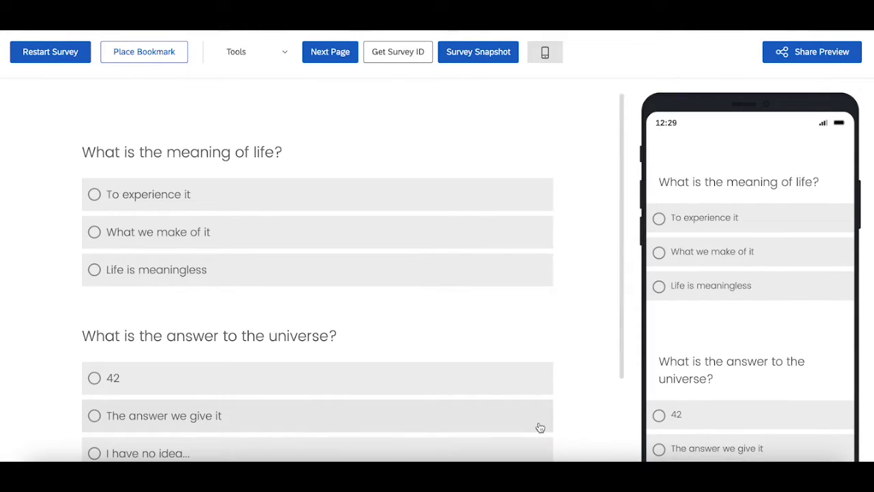
scroll(539, 426, down, 2)
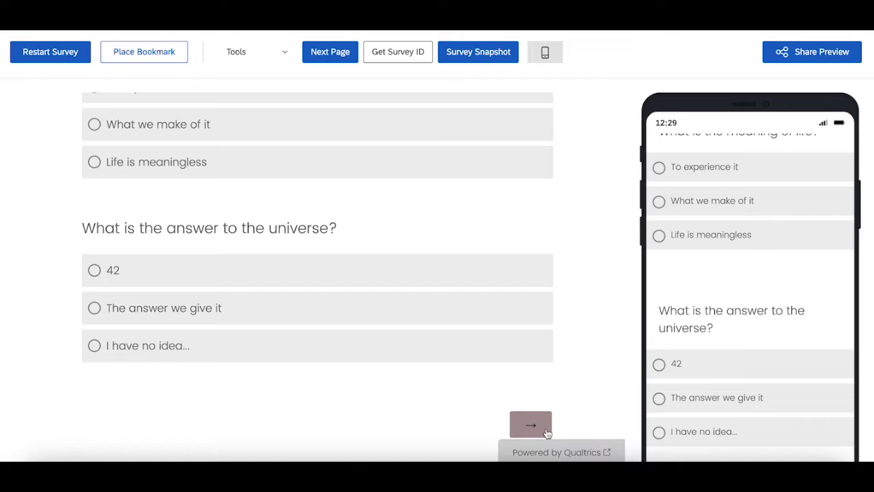
click(546, 428)
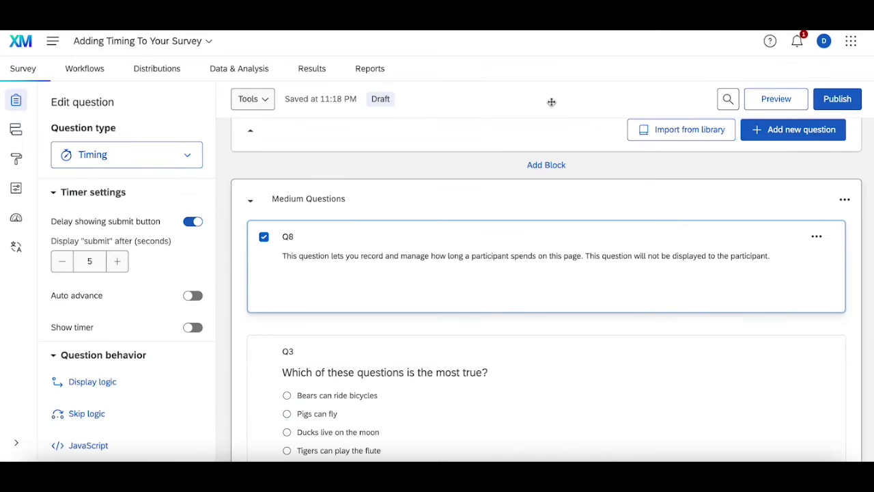
scroll(530, 316, down, 8)
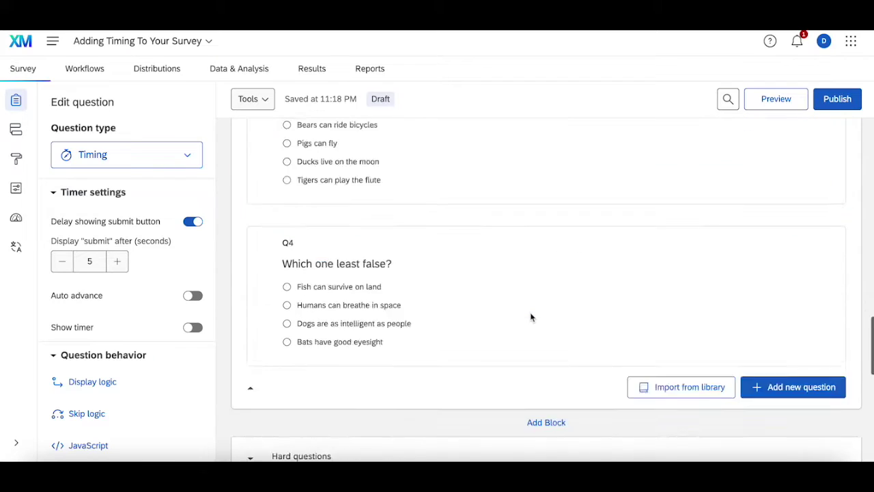
- Add a Timing question (Q9) right after Q6 in the Hard questions block
scroll(530, 316, up, 8)
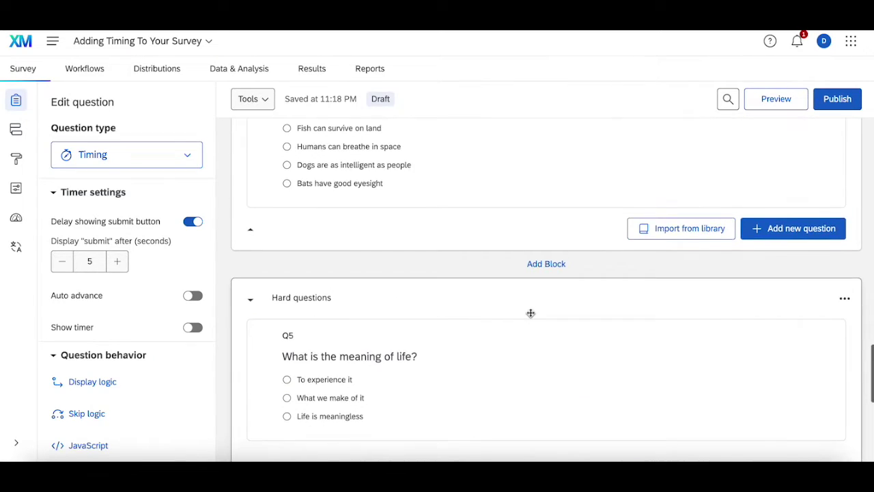
scroll(537, 221, up, 1)
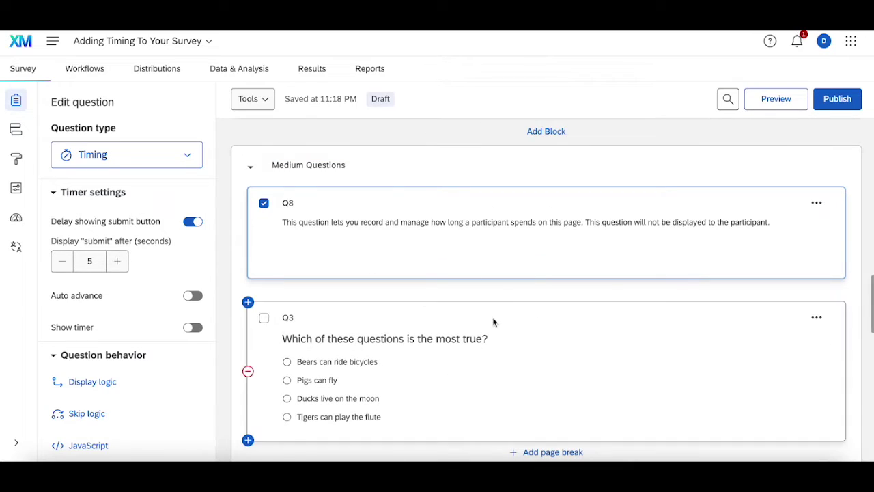
scroll(431, 275, down, 5)
scroll(431, 275, down, 5)
click(444, 225)
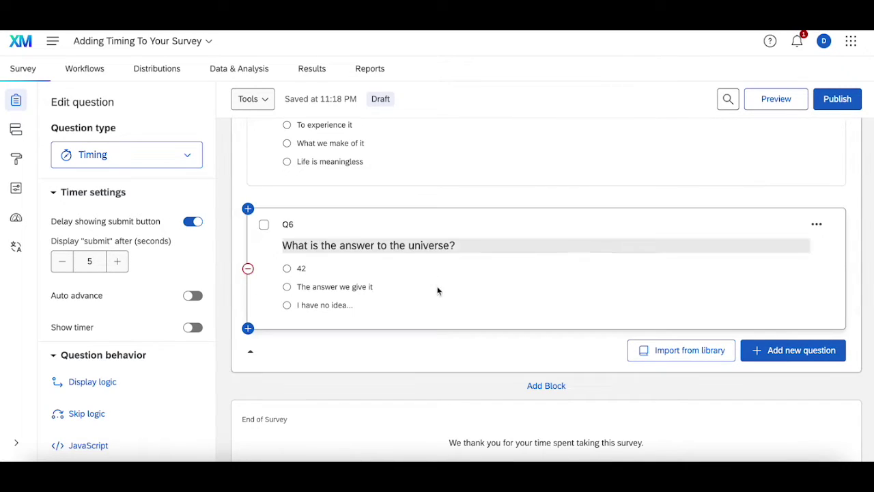
scroll(400, 279, up, 1)
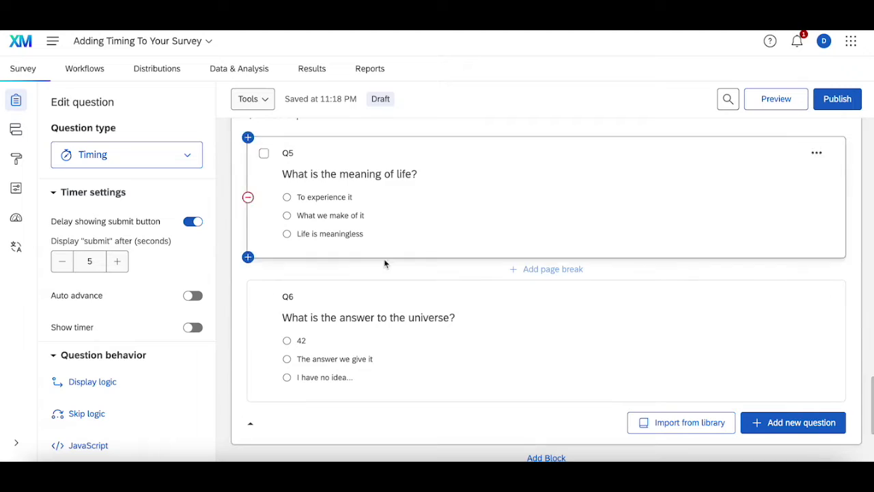
scroll(384, 261, up, 1)
scroll(683, 314, down, 2)
click(738, 327)
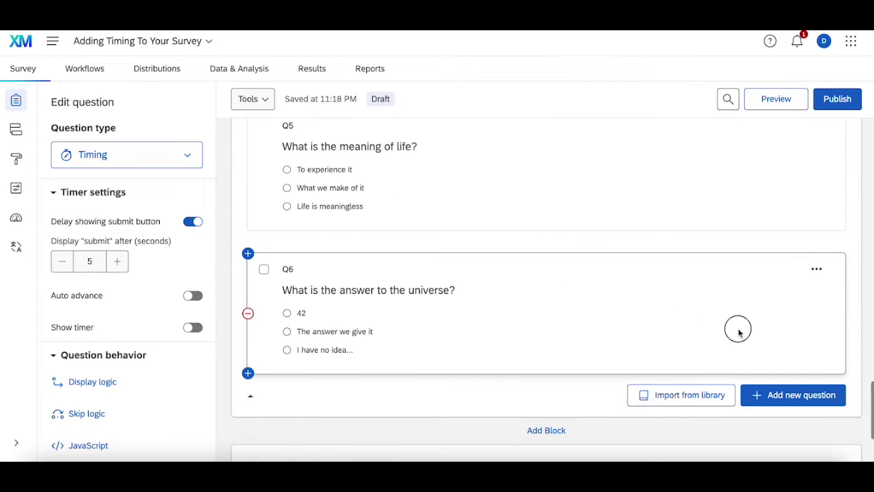
click(799, 402)
scroll(741, 284, down, 5)
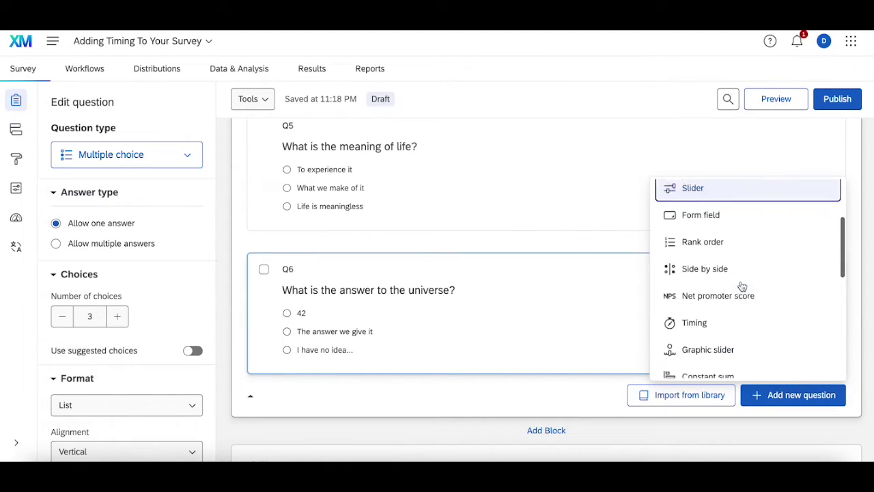
click(725, 280)
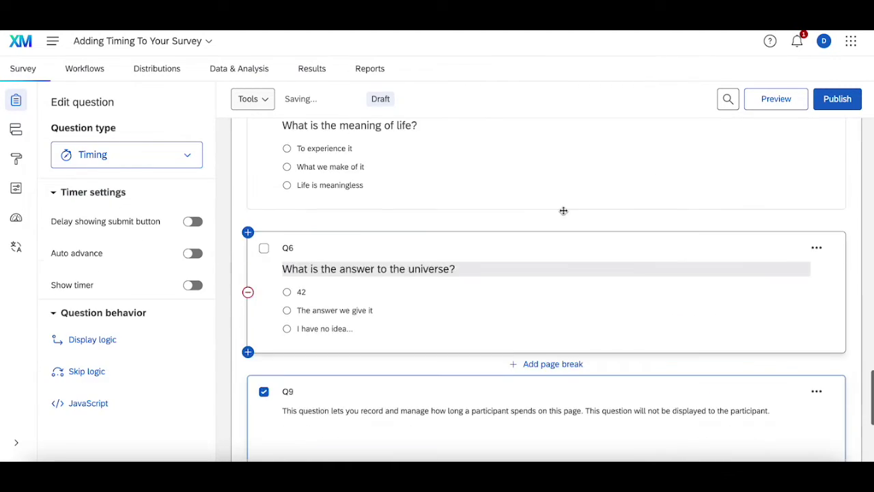
- Delay submit by 10 seconds, show a 10-second countdown timer, and preview the survey
click(193, 221)
click(87, 265)
text(10)
click(193, 327)
click(89, 439)
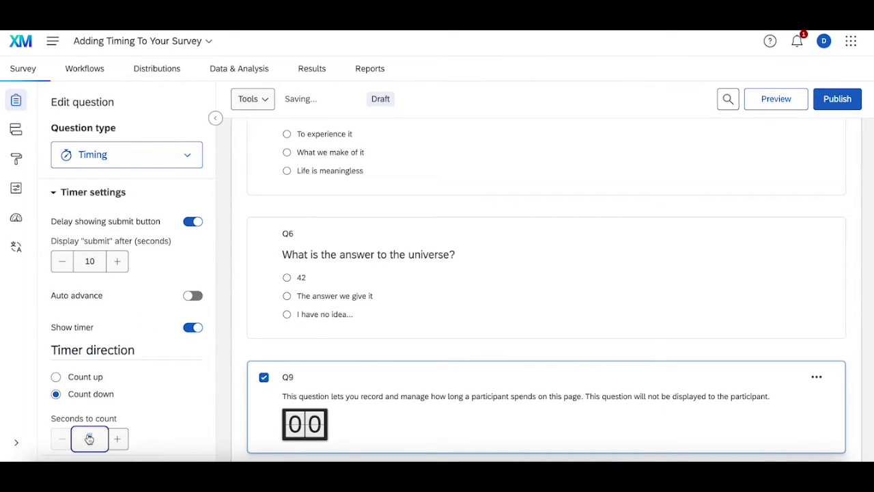
text(10)
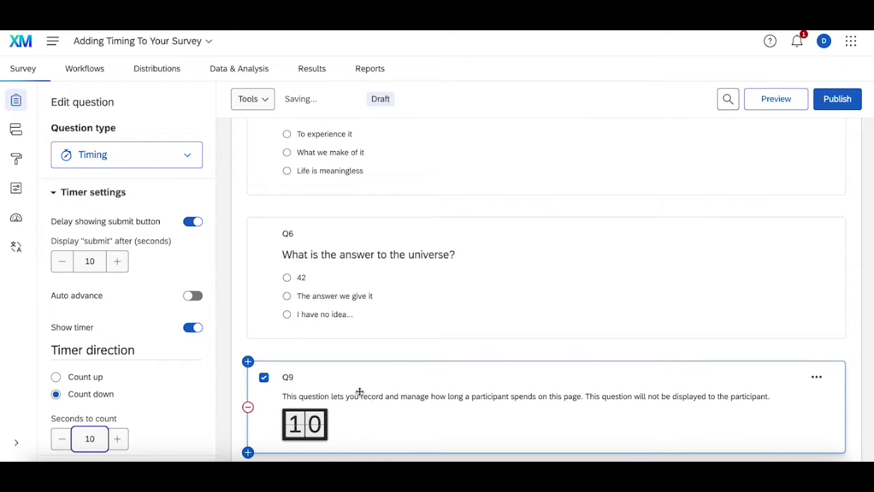
click(766, 100)
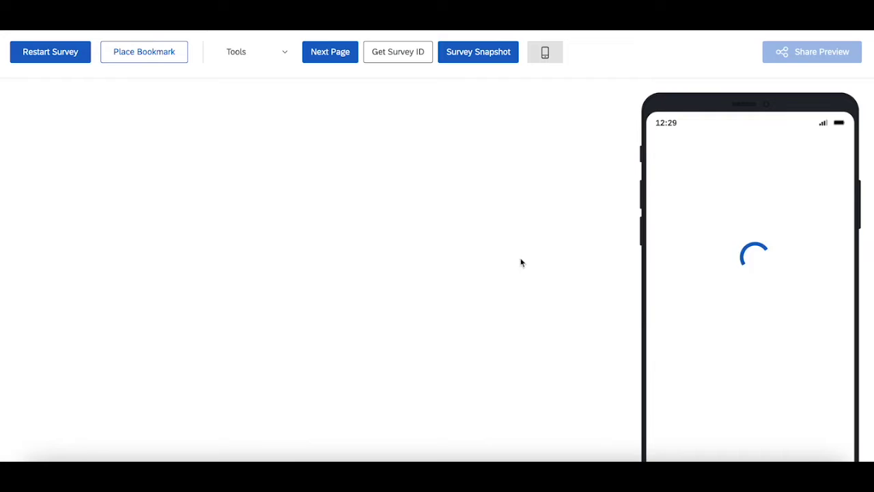
- Advance through two preview pages to the final page with the 10-second countdown
scroll(577, 338, down, 3)
scroll(577, 338, down, 10)
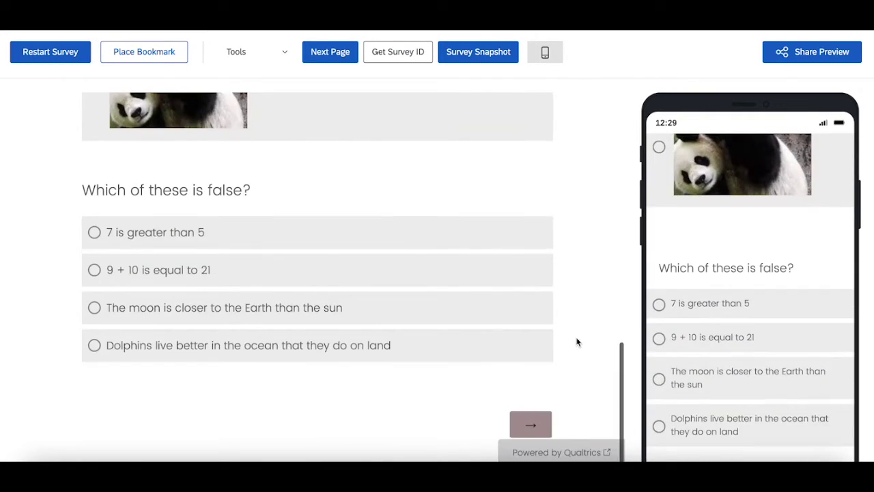
click(530, 424)
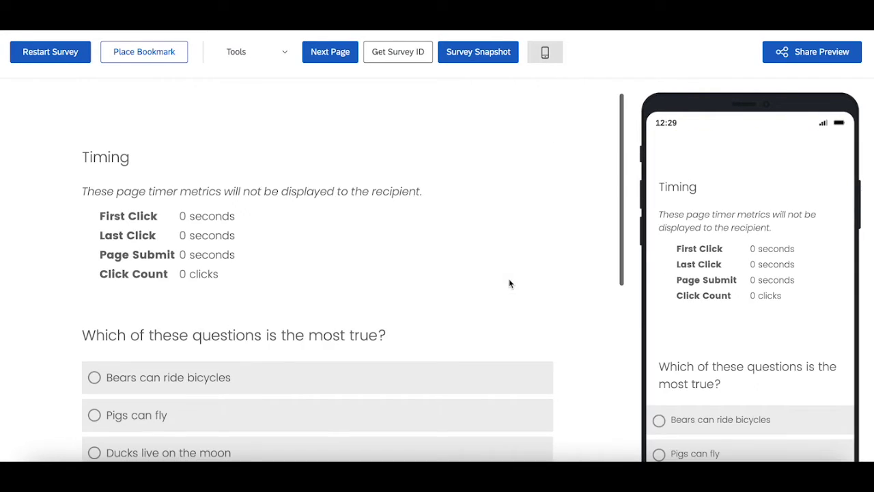
scroll(508, 283, down, 5)
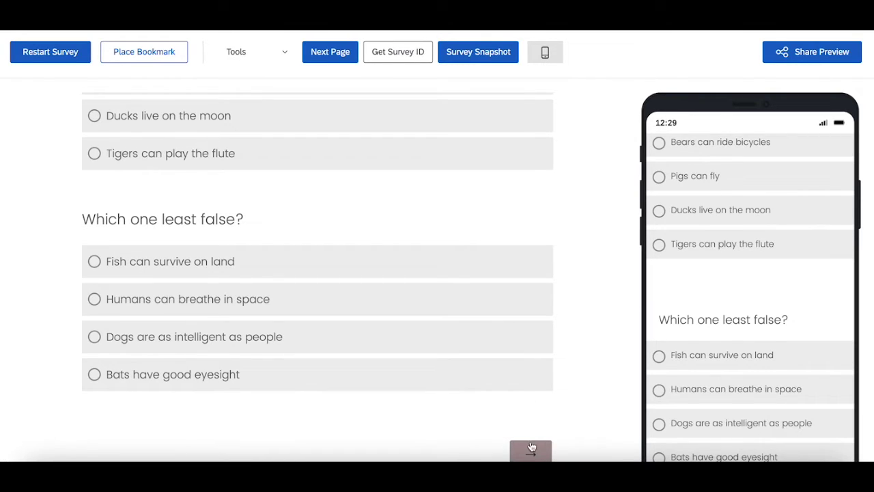
scroll(531, 451, down, 1)
click(530, 425)
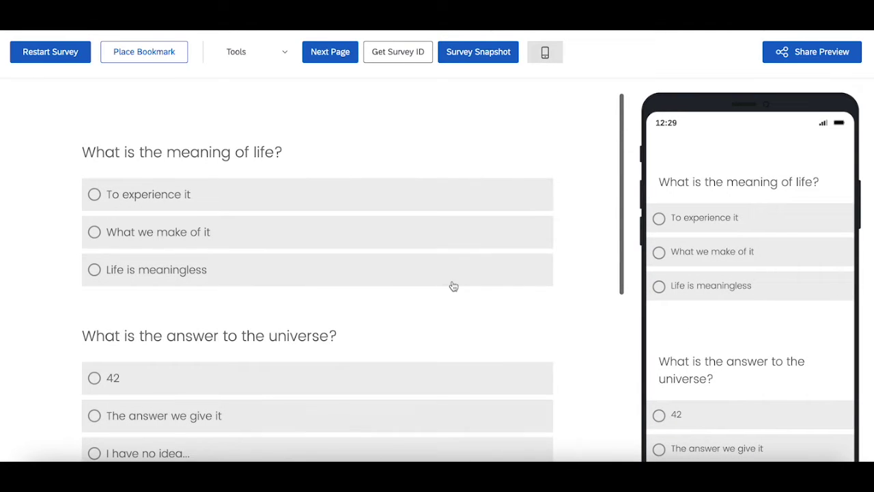
scroll(453, 286, down, 5)
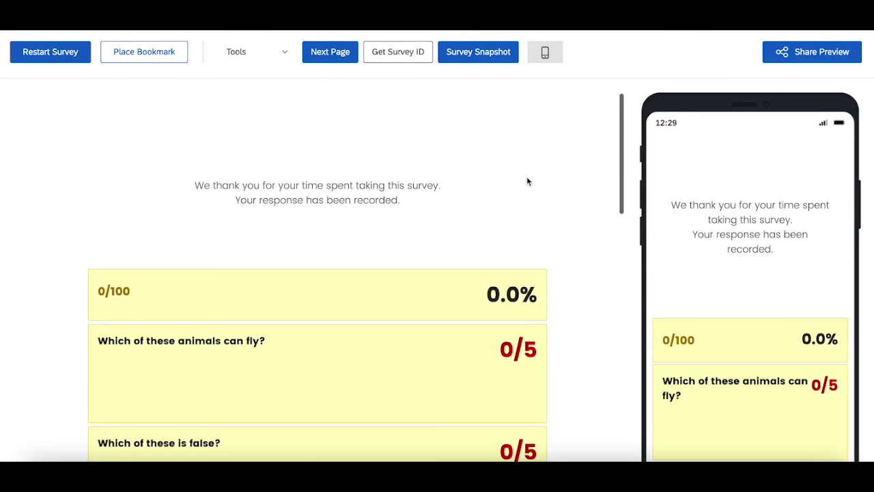
- Scroll through the thank-you score report showing zero for every question
scroll(526, 176, down, 10)
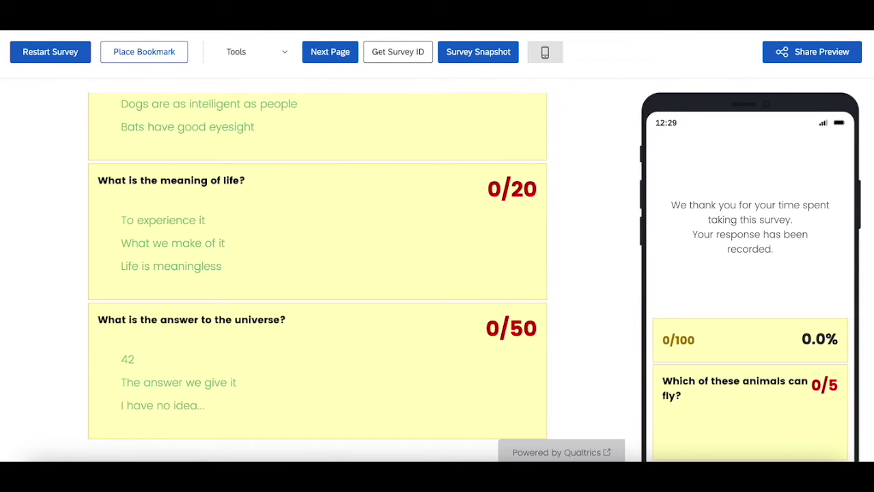